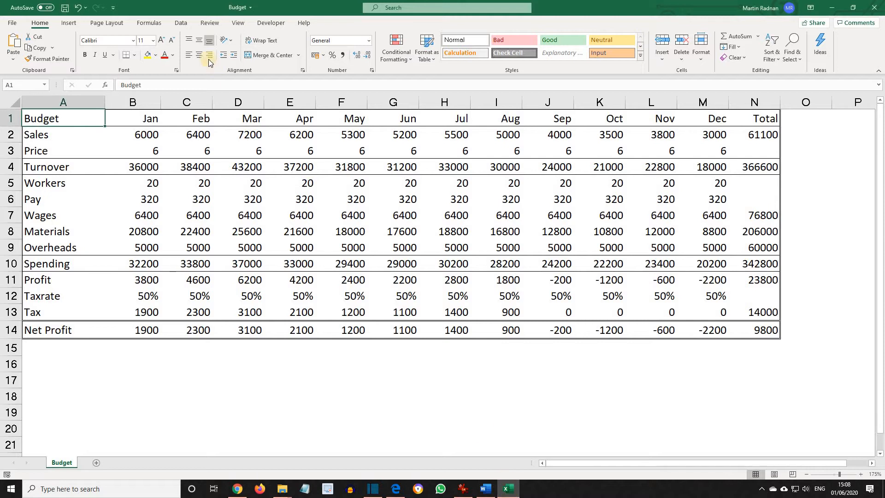
# Add the Share Workbook (Legacy) command from the list of all commands to the Quick Access Toolbar.
pyautogui.click(204, 22)
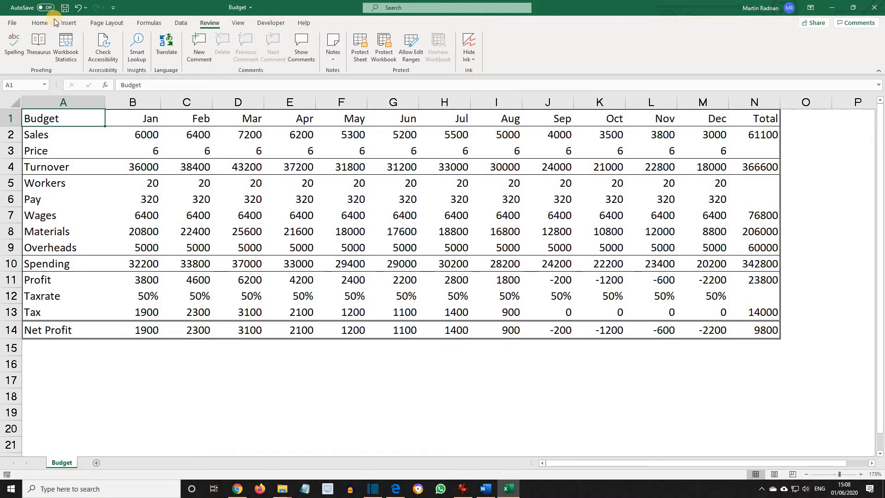
pyautogui.click(13, 23)
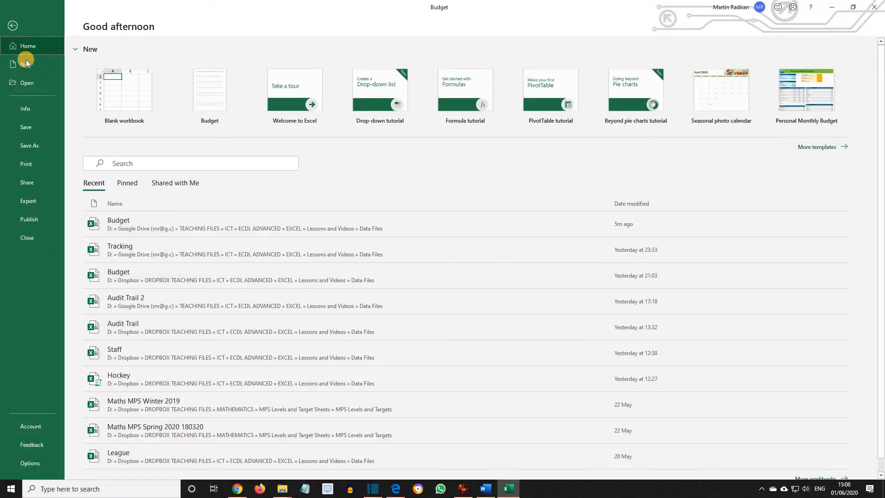
pyautogui.click(41, 468)
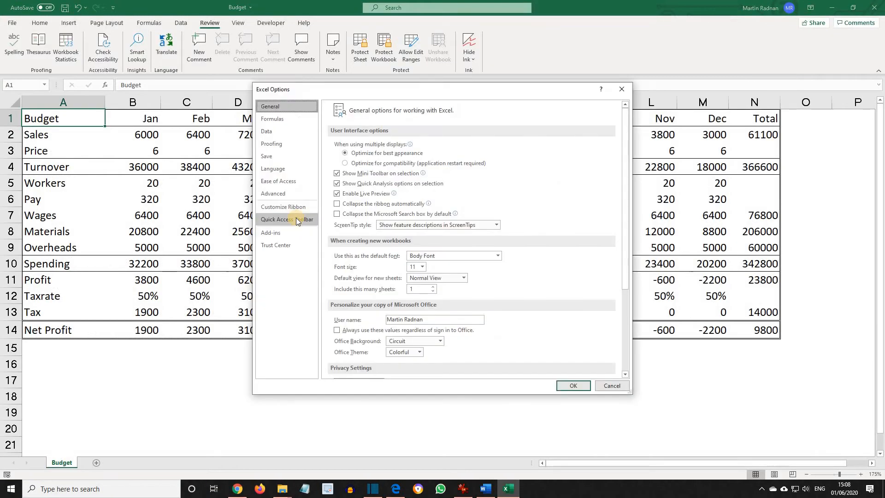
pyautogui.click(296, 220)
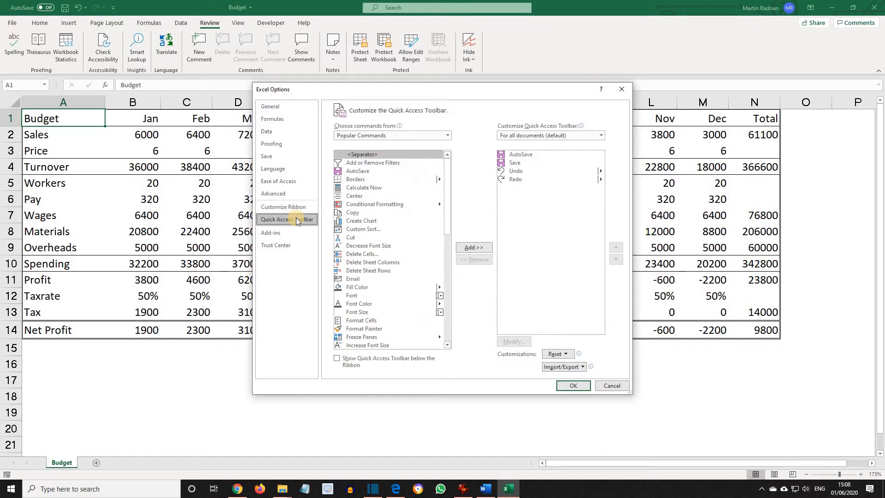
pyautogui.moveTo(398, 128)
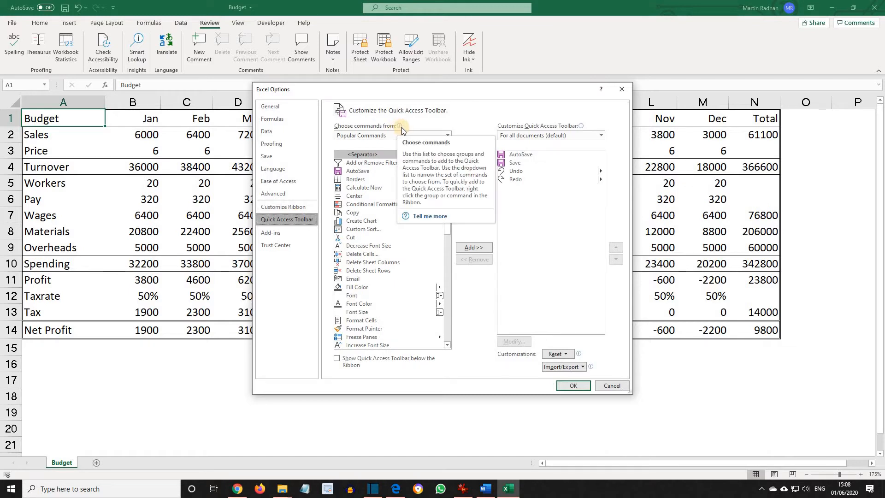
pyautogui.click(449, 136)
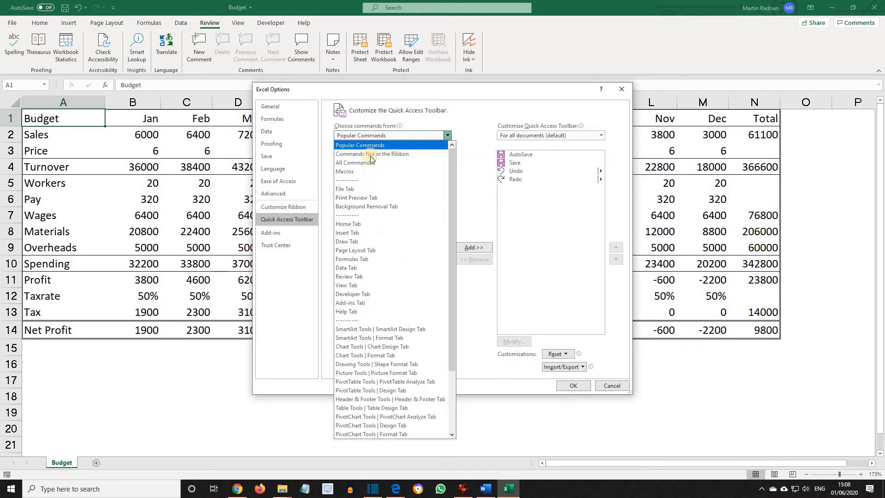
pyautogui.click(365, 160)
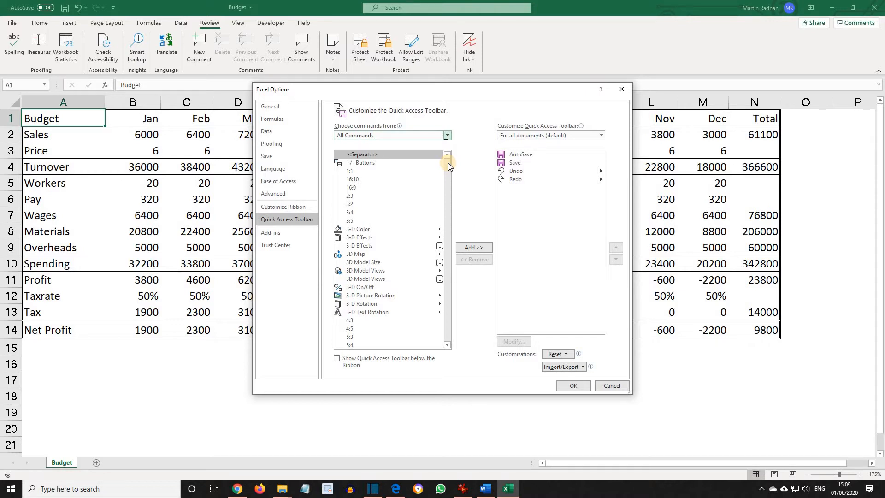
pyautogui.moveTo(448, 163); pyautogui.dragTo(446, 300)
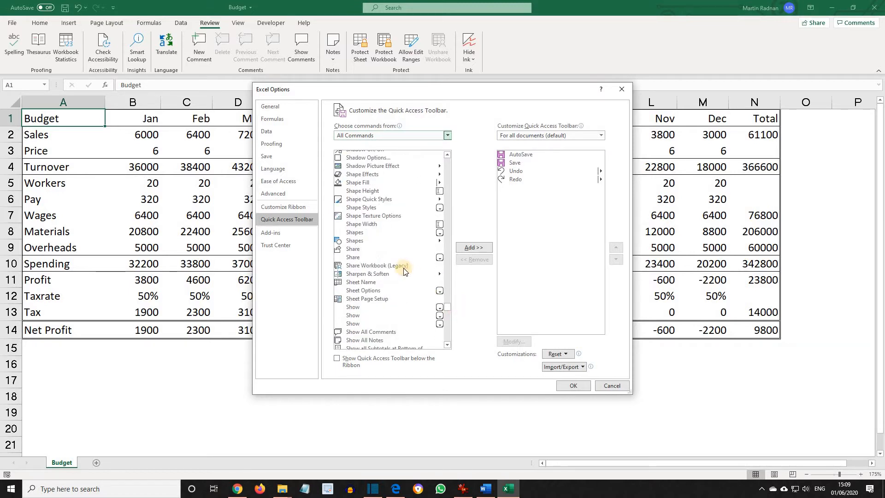
pyautogui.click(402, 267)
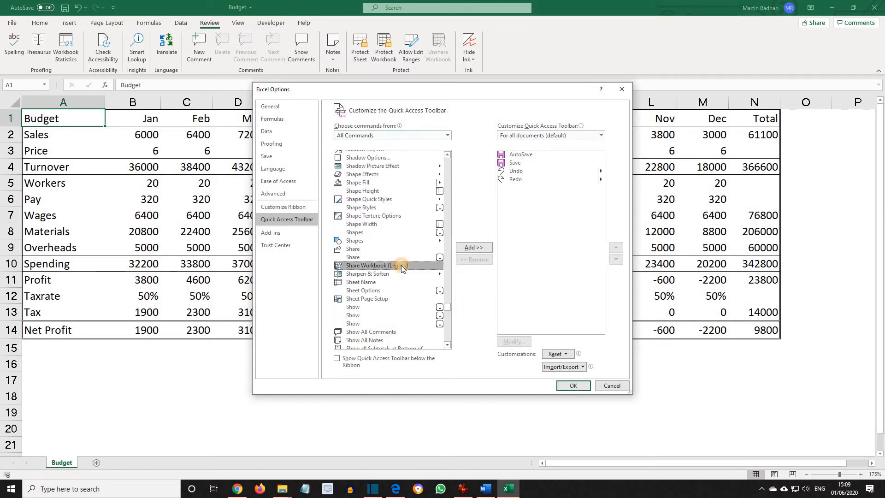
pyautogui.click(474, 247)
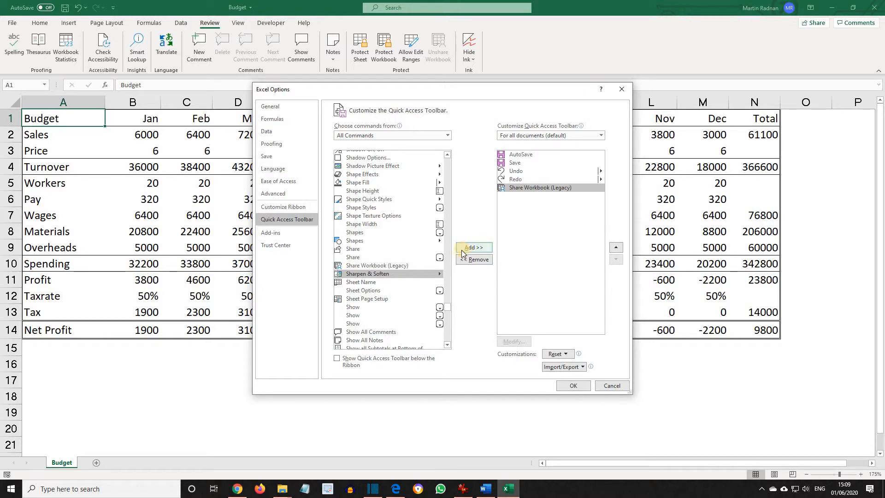
# Add the Track Changes (Legacy) and Protect Sharing (Legacy) commands to the Quick Access Toolbar.
pyautogui.moveTo(449, 306); pyautogui.dragTo(447, 330)
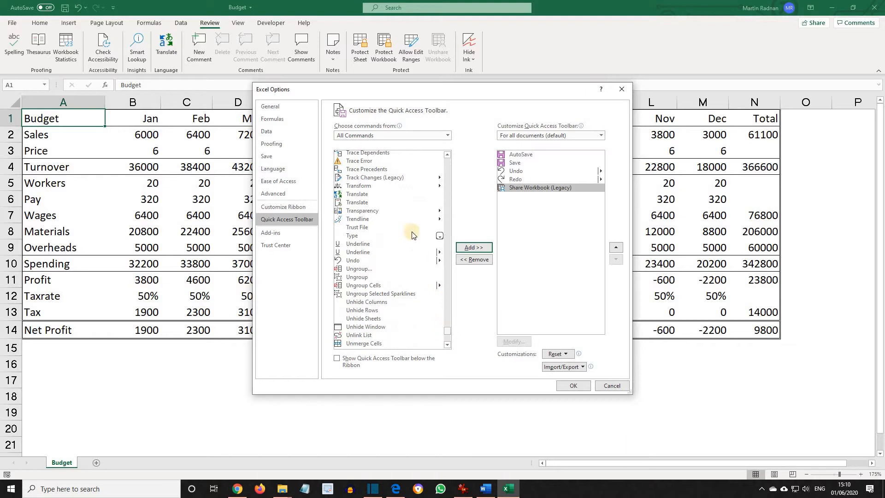
pyautogui.click(396, 178)
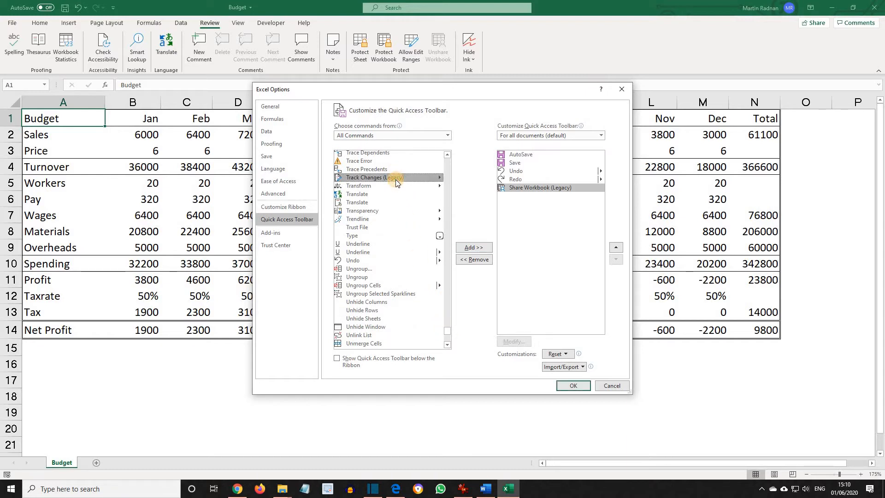
pyautogui.click(469, 248)
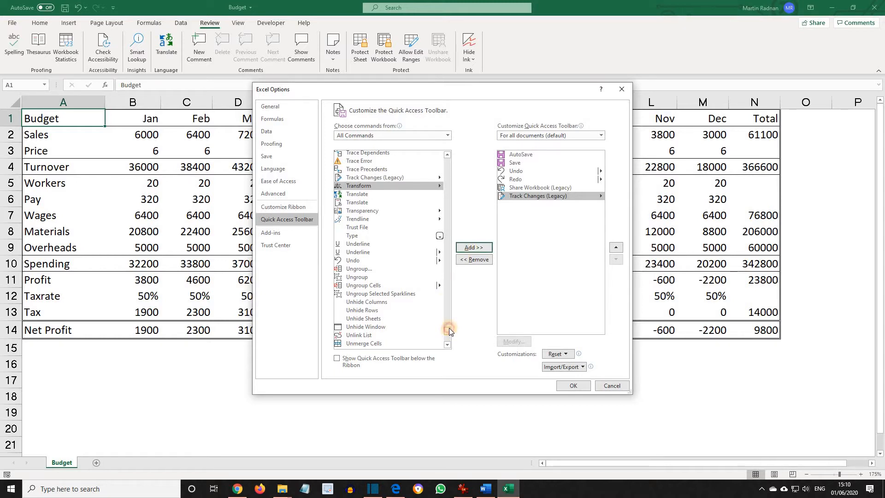
pyautogui.moveTo(450, 327); pyautogui.dragTo(452, 286)
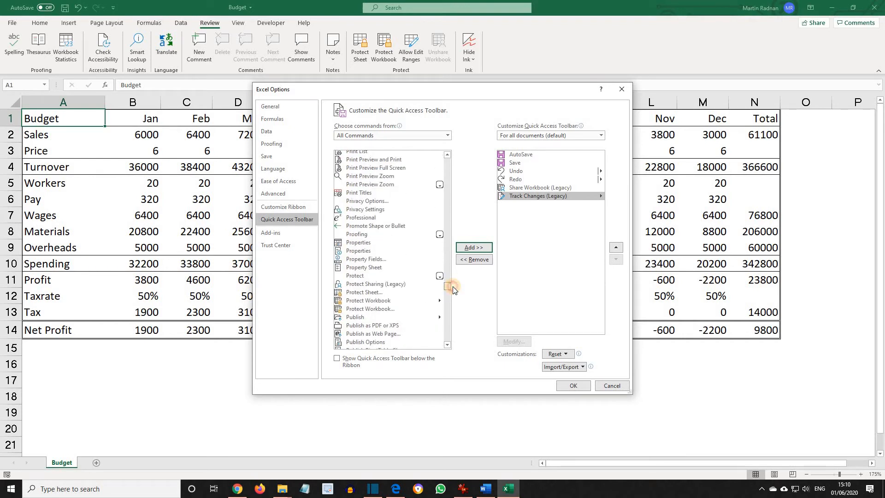
pyautogui.click(403, 283)
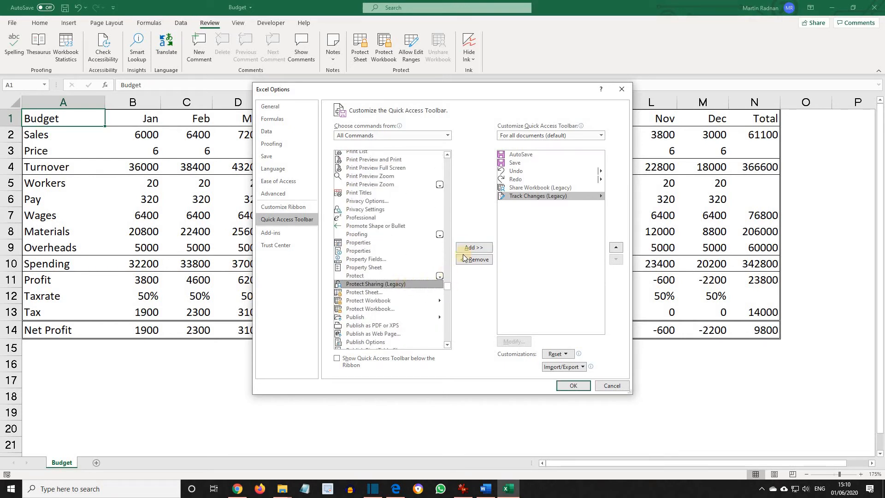
pyautogui.click(468, 249)
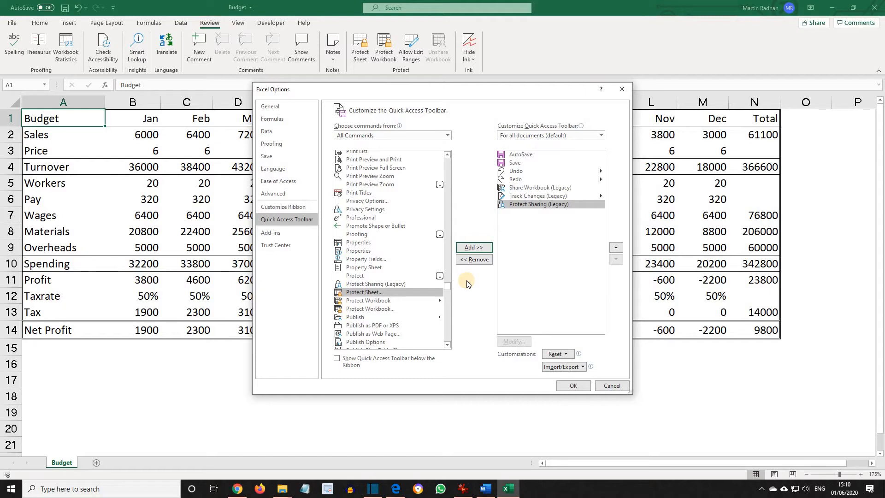
# Add the Compare and Merge Workbooks command to the Quick Access Toolbar and apply the customization.
pyautogui.moveTo(447, 286); pyautogui.dragTo(448, 194)
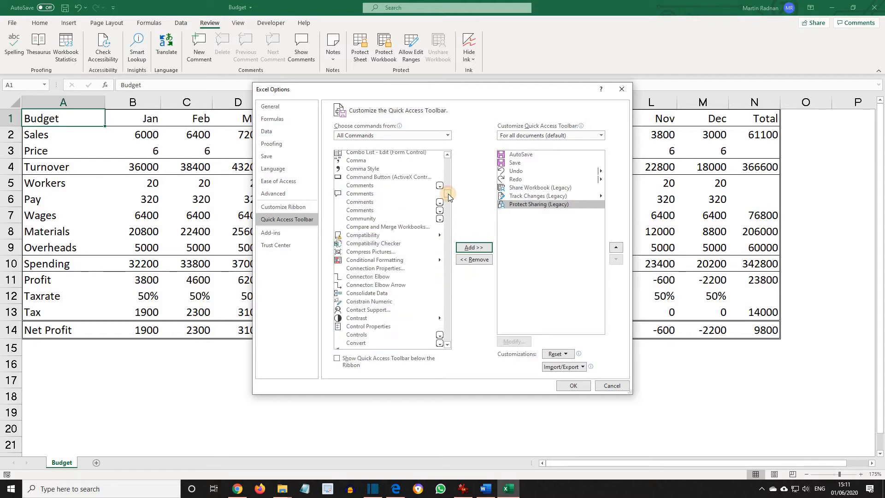
pyautogui.click(400, 227)
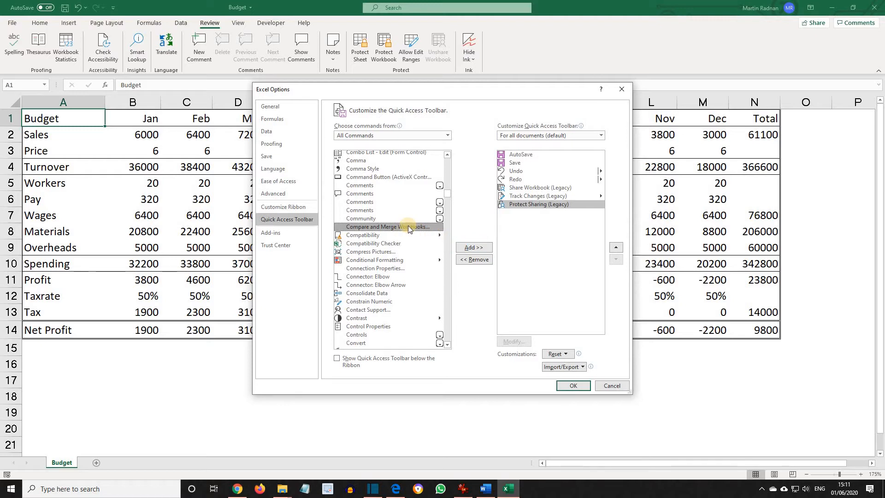
pyautogui.click(475, 247)
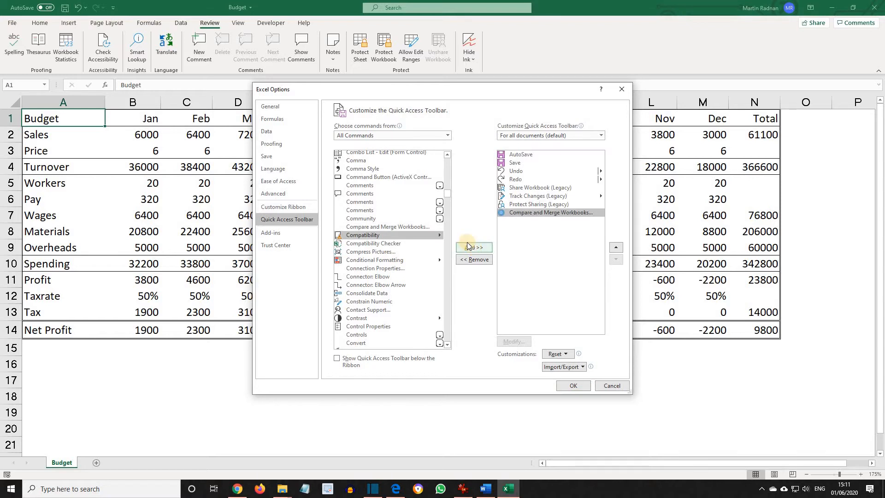
pyautogui.click(575, 386)
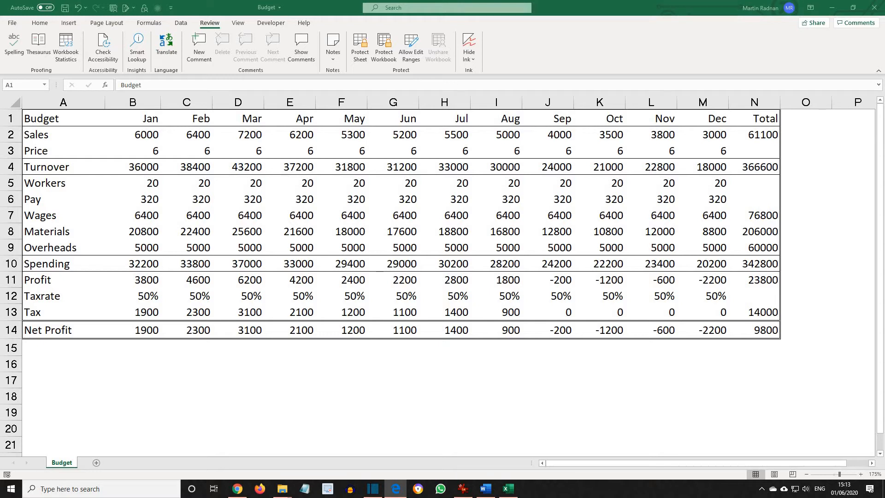
# Save a copy of the Budget workbook in the same folder under the name Tracking.
pyautogui.click(13, 24)
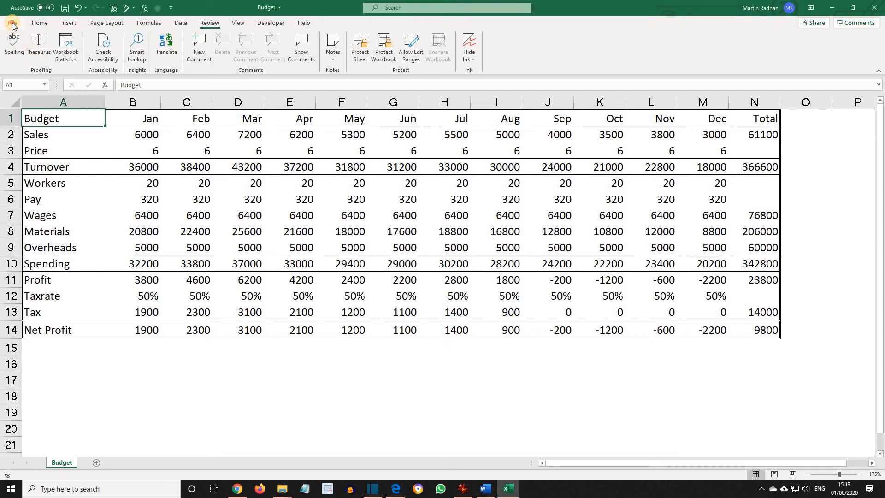
pyautogui.click(12, 24)
pyautogui.click(39, 145)
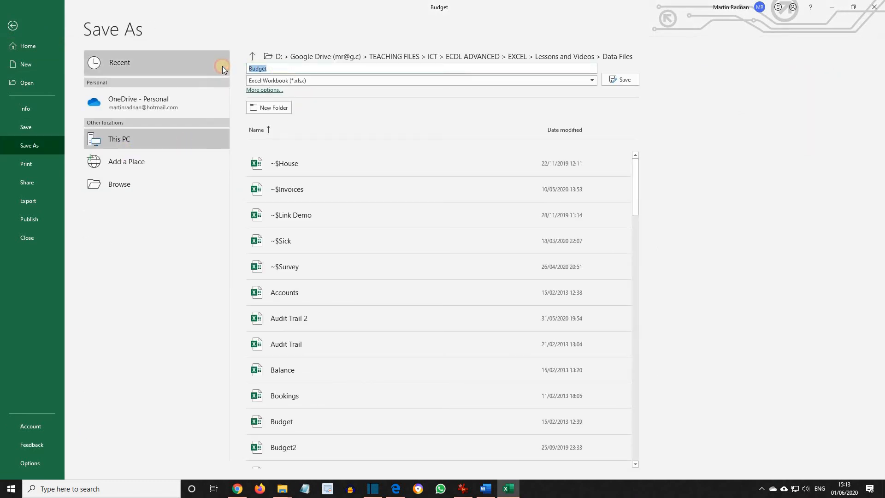
pyautogui.write('Tracking')
pyautogui.click(625, 81)
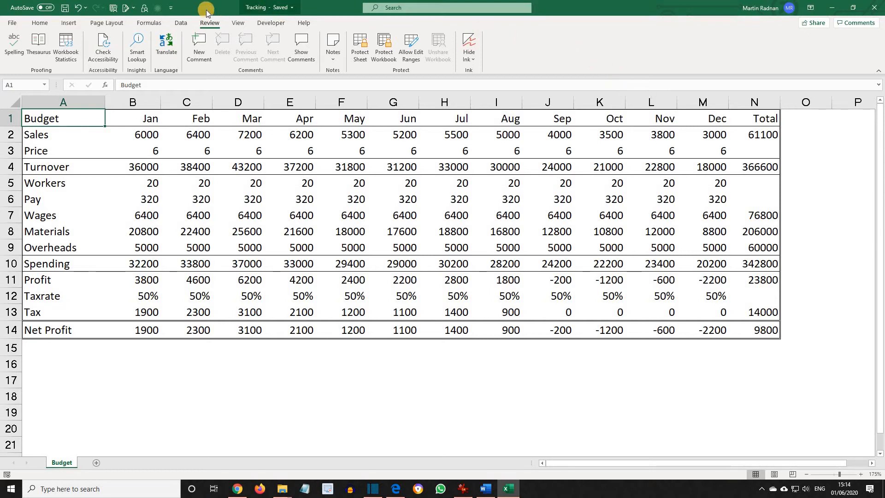
# Turn on change tracking with all changes highlighted on screen, allow the workbook to be saved as shared, and decline turning sharing off.
pyautogui.click(128, 10)
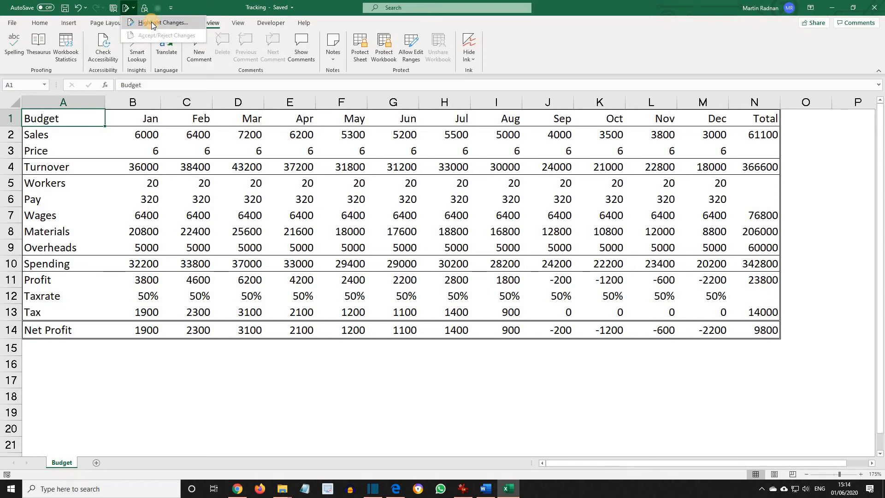
pyautogui.click(151, 22)
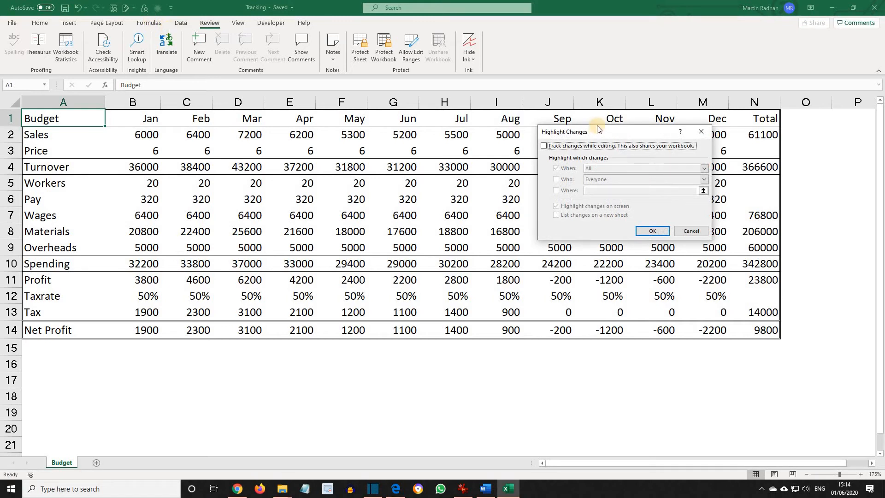
pyautogui.click(544, 146)
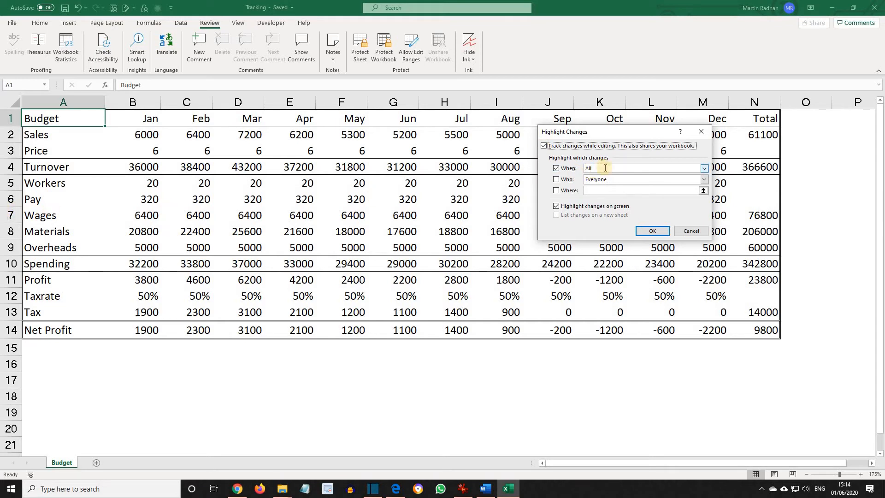
pyautogui.click(650, 231)
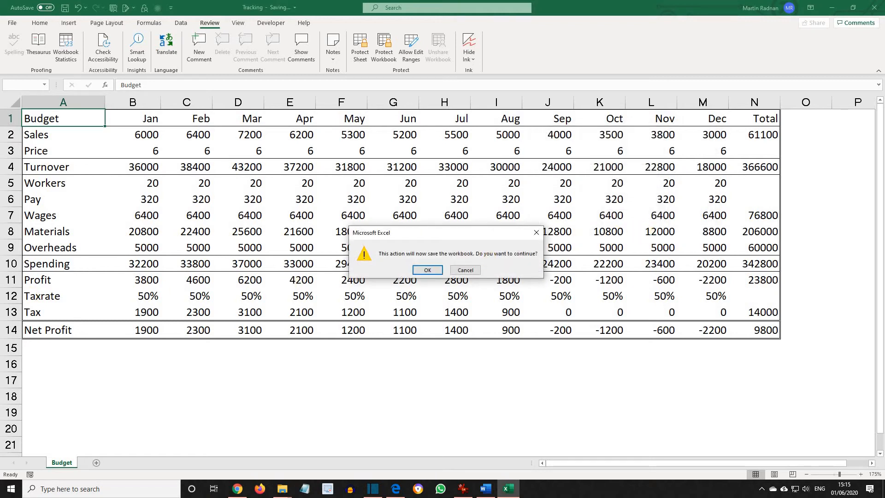
pyautogui.click(427, 270)
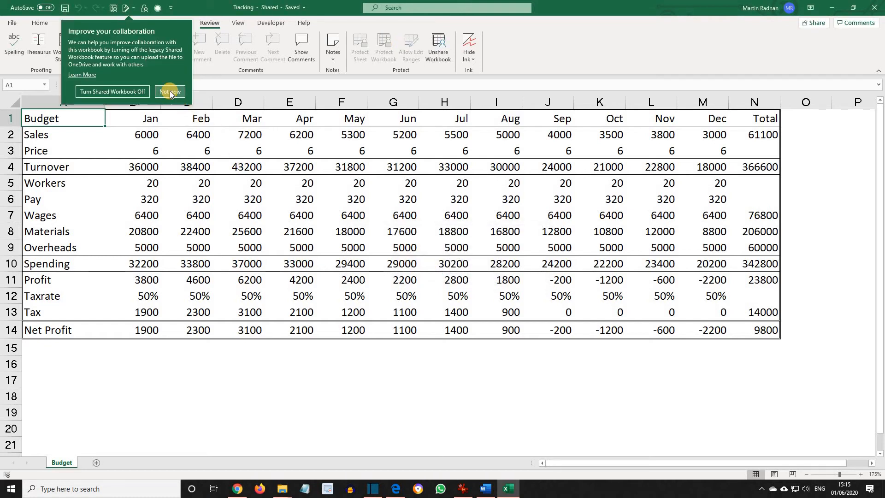
pyautogui.click(170, 90)
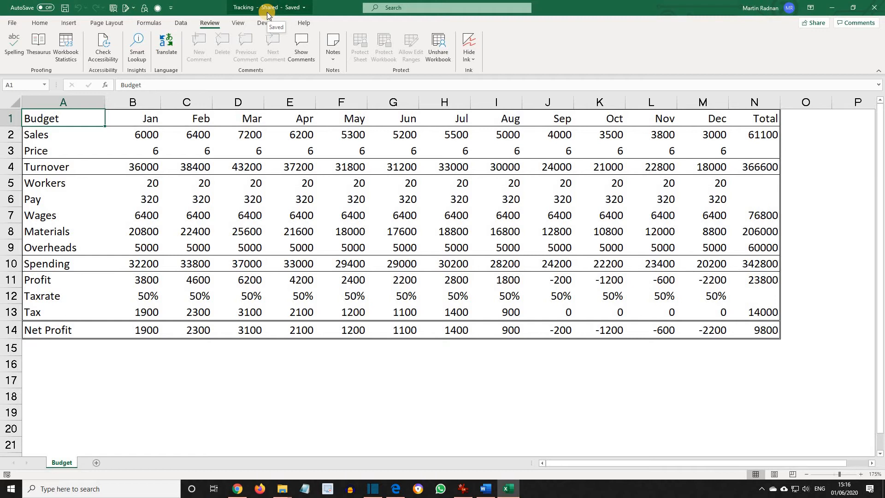
# Set the January Workers value in cell B5 to 25 and save the shared workbook.
pyautogui.click(143, 186)
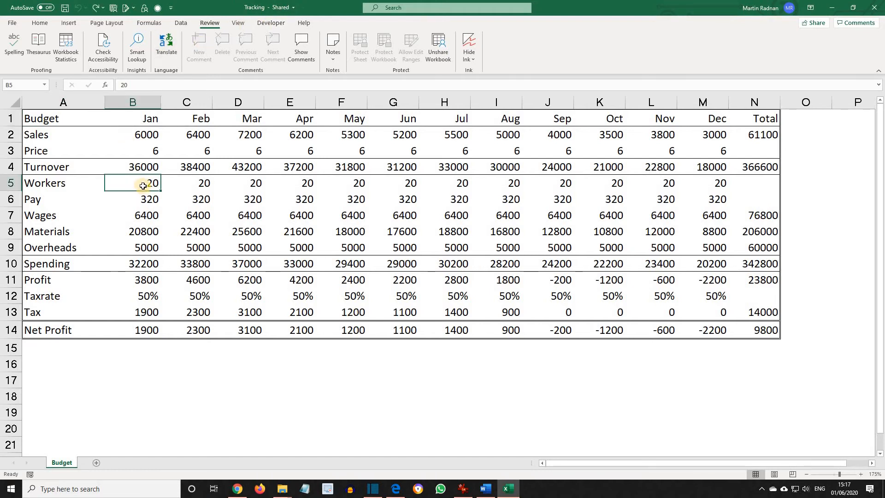
pyautogui.write('25')
pyautogui.press('Return')
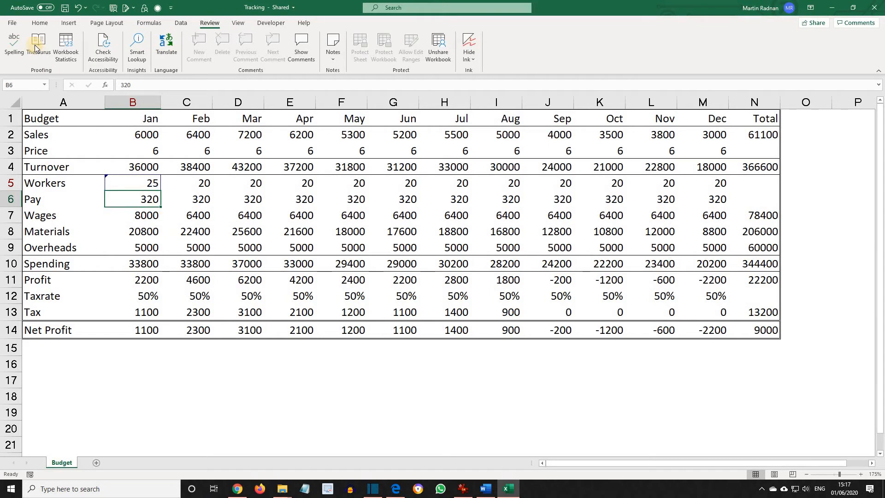
pyautogui.click(10, 24)
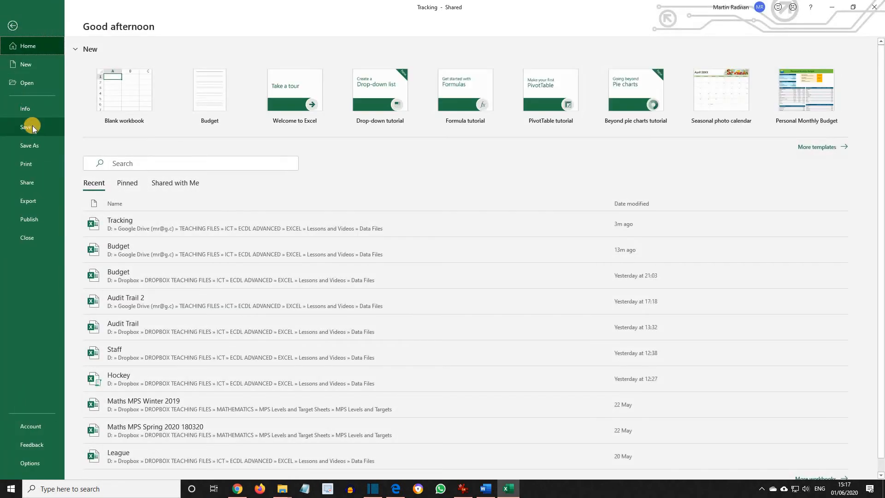
pyautogui.click(31, 124)
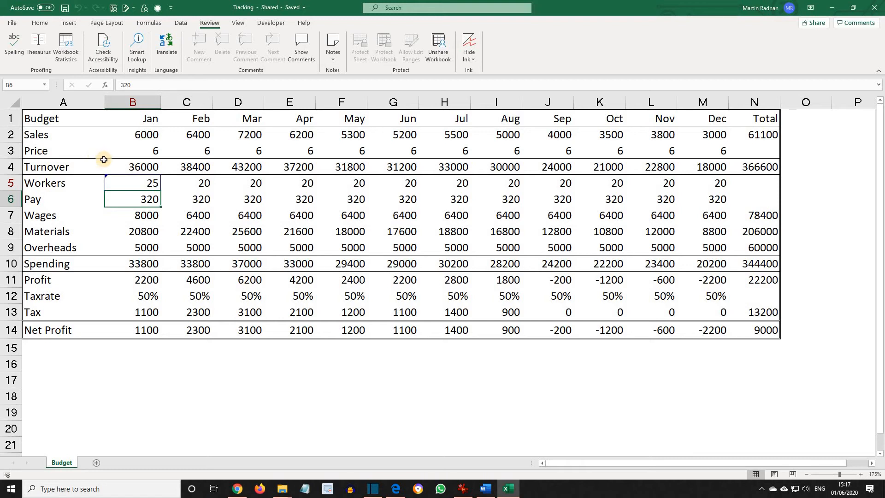
pyautogui.moveTo(134, 184)
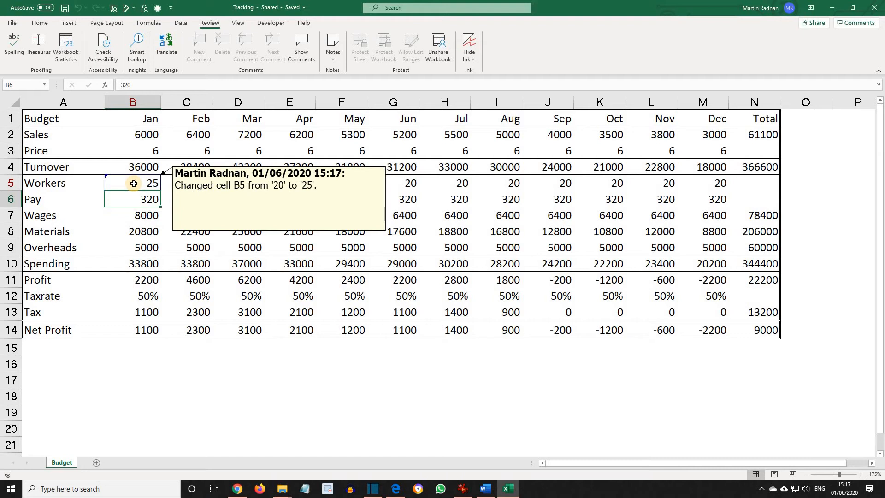
pyautogui.click(247, 344)
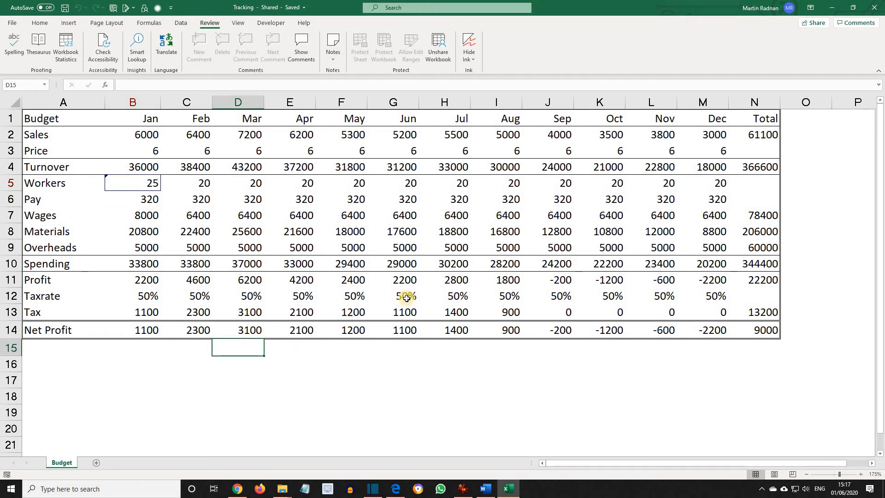
# Set the September Sales value in cell J2 to 4500 and save the shared workbook.
pyautogui.click(556, 137)
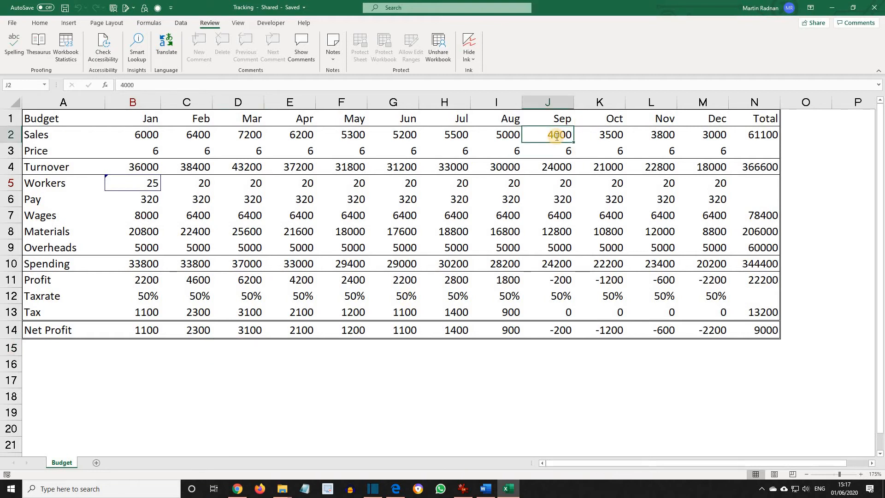
pyautogui.write('4500')
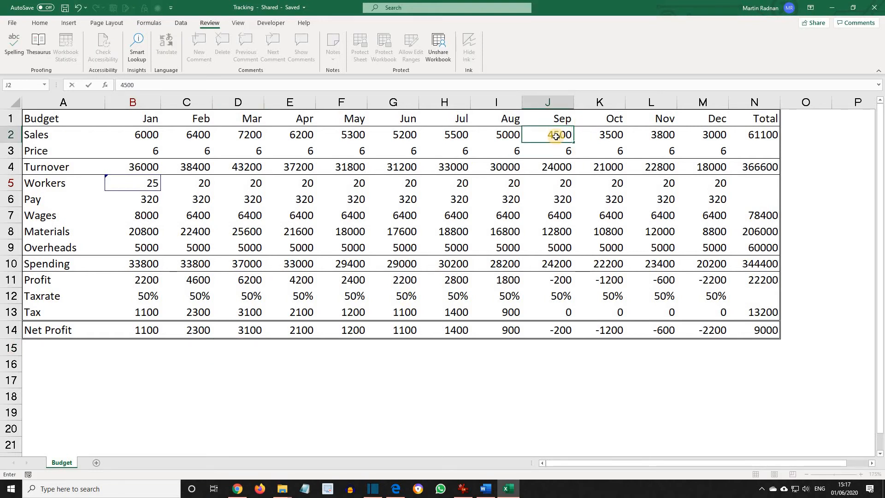
pyautogui.press('Return')
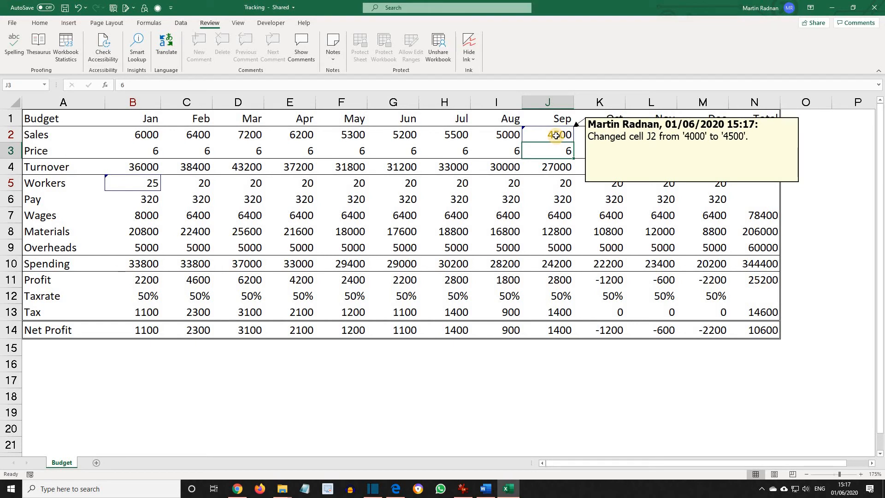
pyautogui.click(12, 22)
pyautogui.click(29, 126)
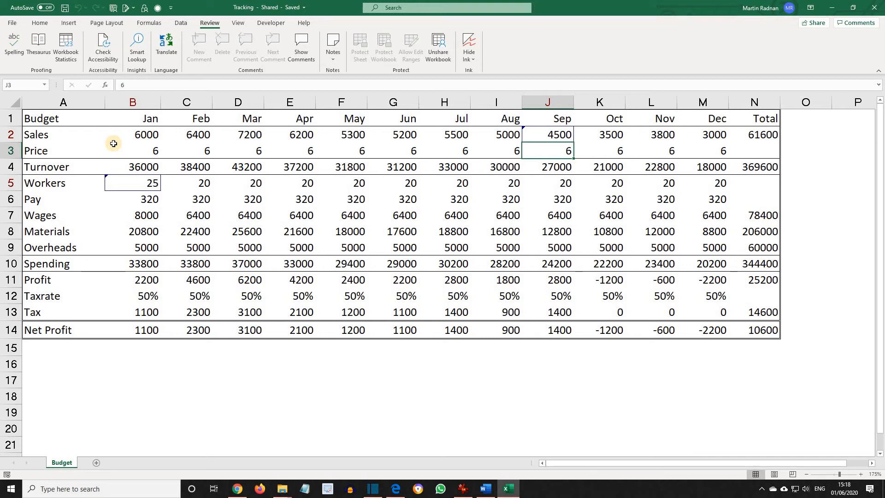
# List all tracked changes by everyone on a new sheet, keeping on-screen highlighting turned on.
pyautogui.click(127, 10)
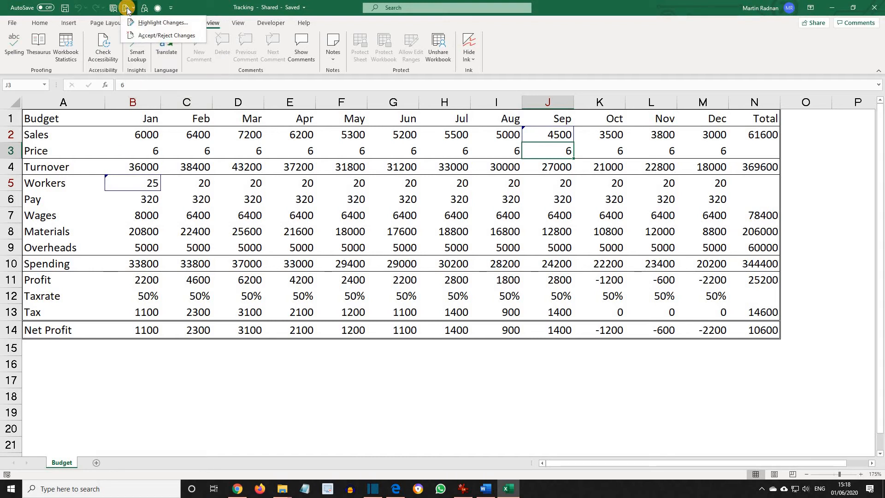
pyautogui.click(145, 23)
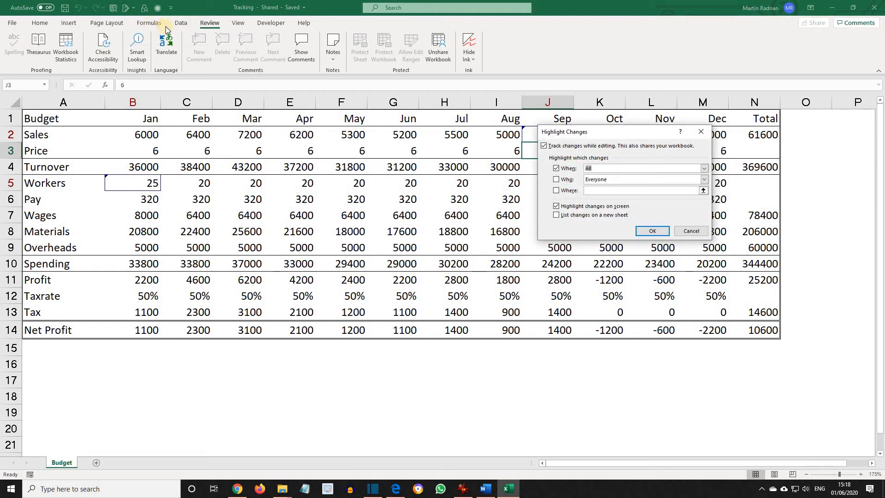
pyautogui.click(556, 216)
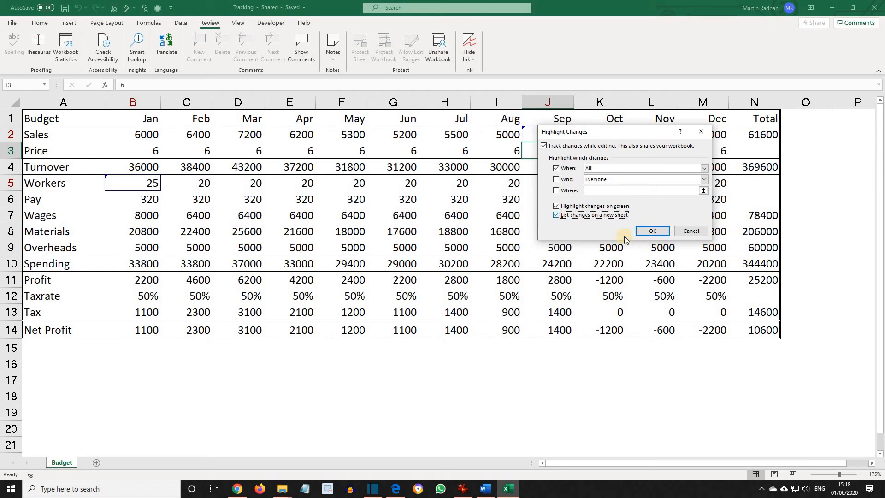
pyautogui.click(655, 230)
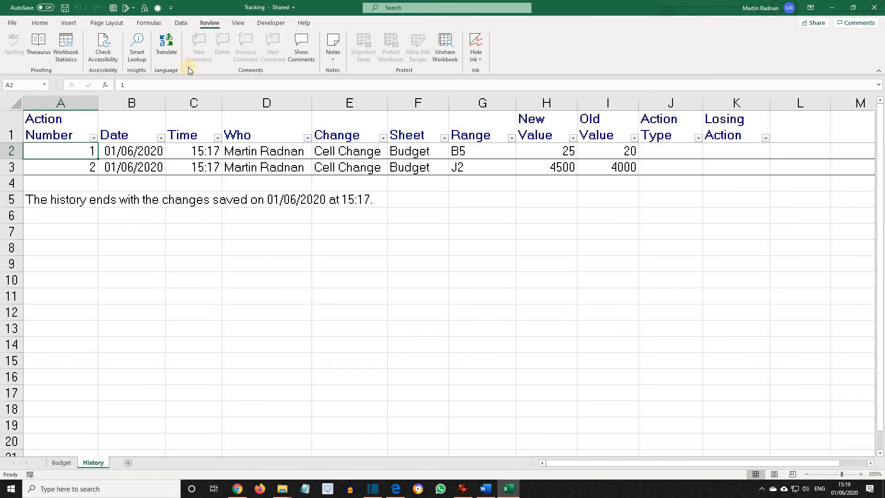
# Review everyone's not yet reviewed changes, accepting the Workers change in cell B5 and rejecting the Sales change in cell J2.
pyautogui.click(128, 9)
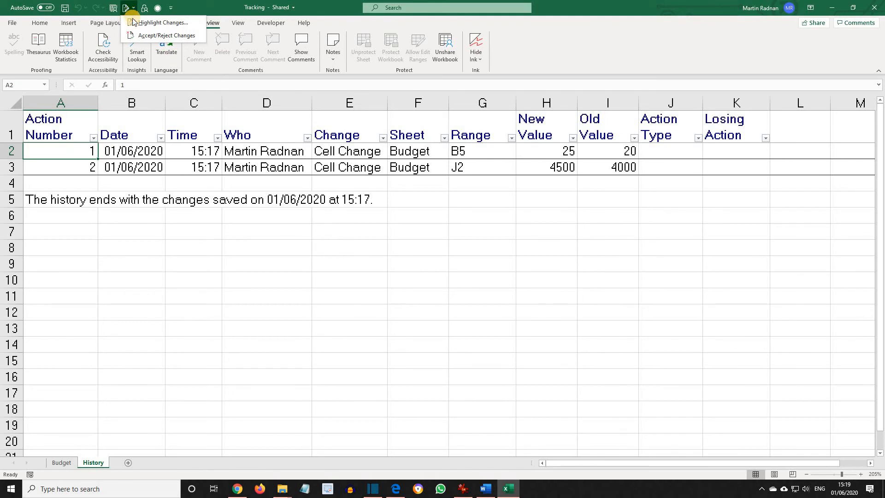
pyautogui.click(147, 37)
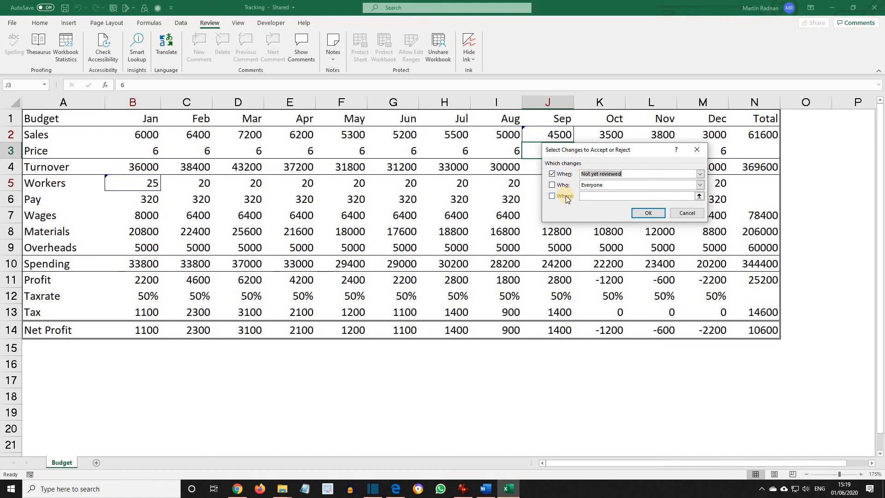
pyautogui.click(647, 214)
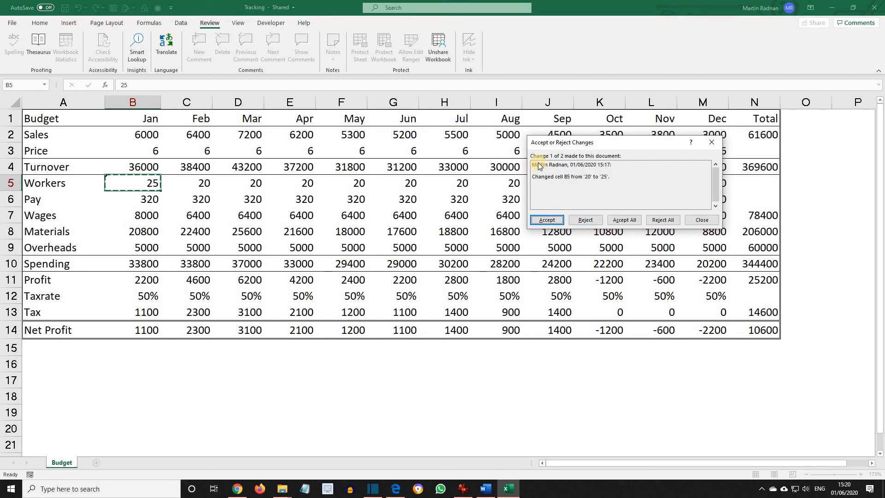
pyautogui.click(548, 220)
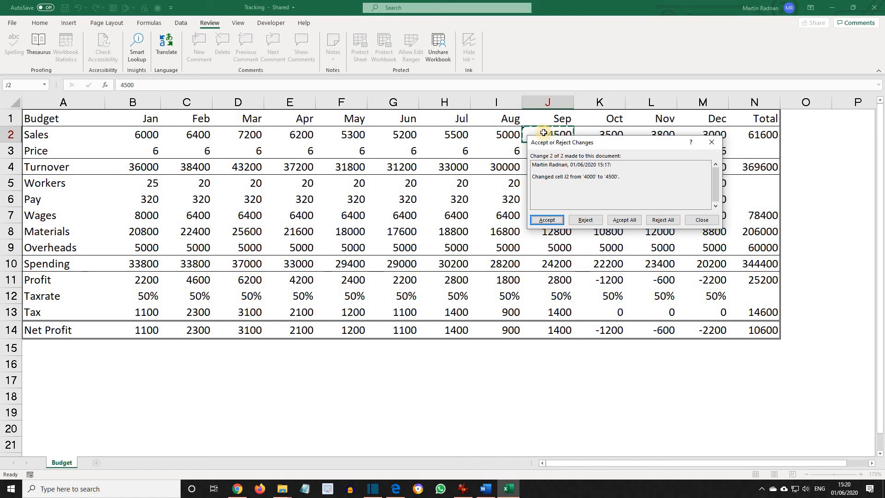
pyautogui.moveTo(604, 140); pyautogui.dragTo(608, 164)
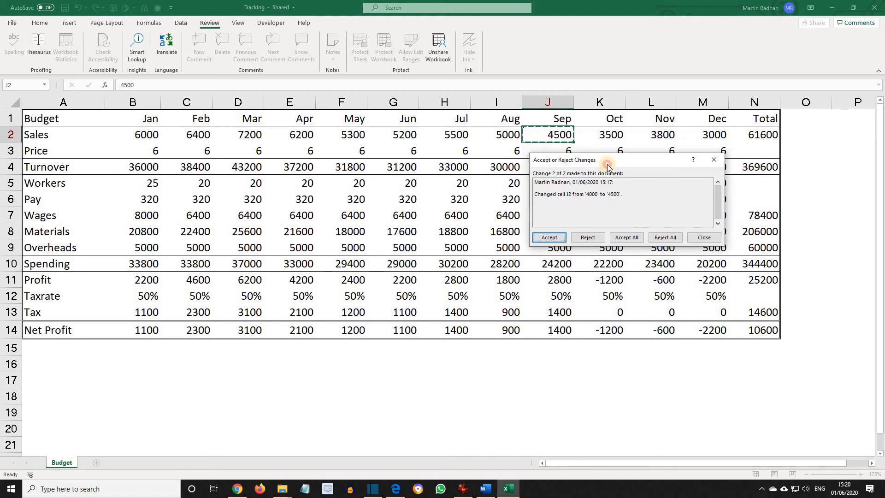
pyautogui.click(589, 245)
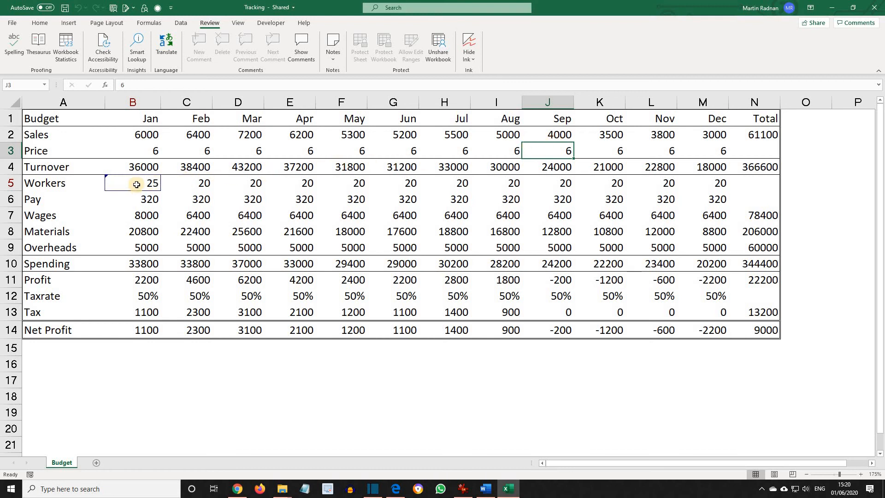
# Turn off change tracking to remove the Tracking workbook from shared use, and close the workbook.
pyautogui.moveTo(137, 184)
pyautogui.click(128, 8)
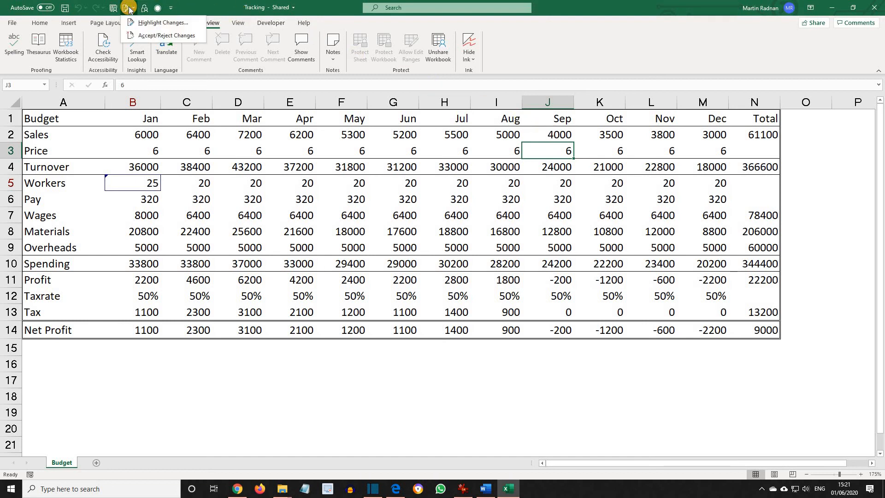
pyautogui.click(157, 23)
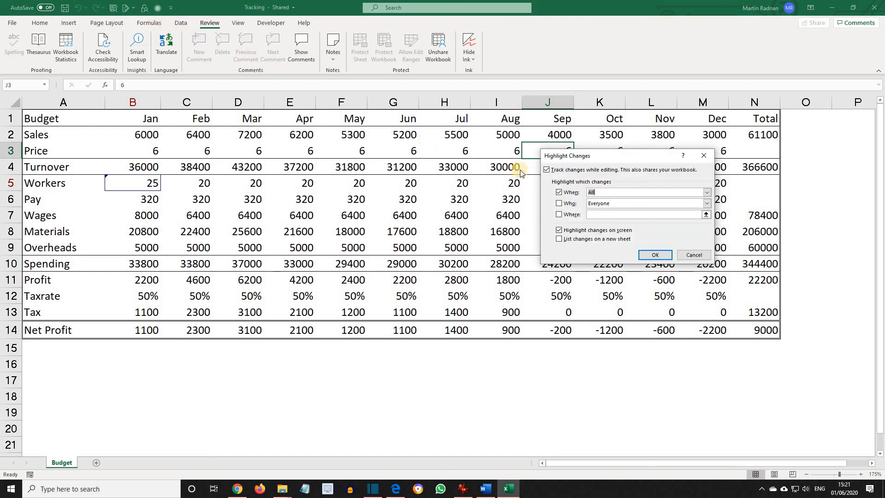
pyautogui.click(547, 169)
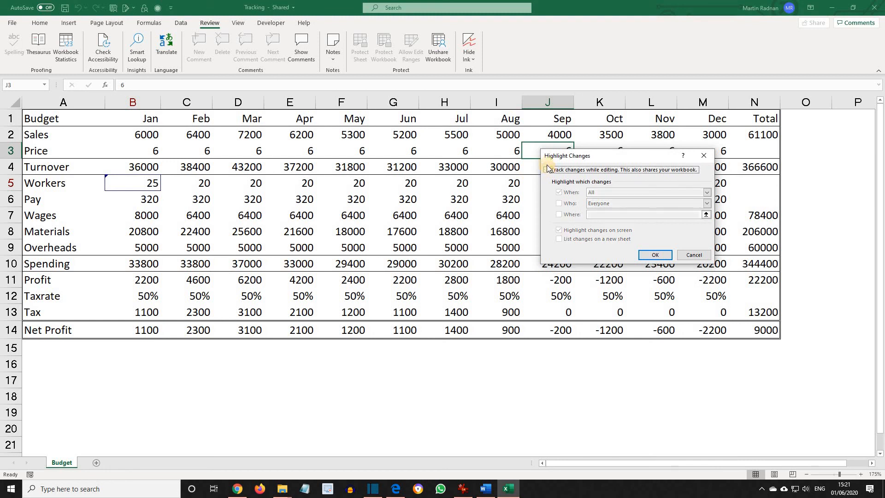
pyautogui.click(658, 257)
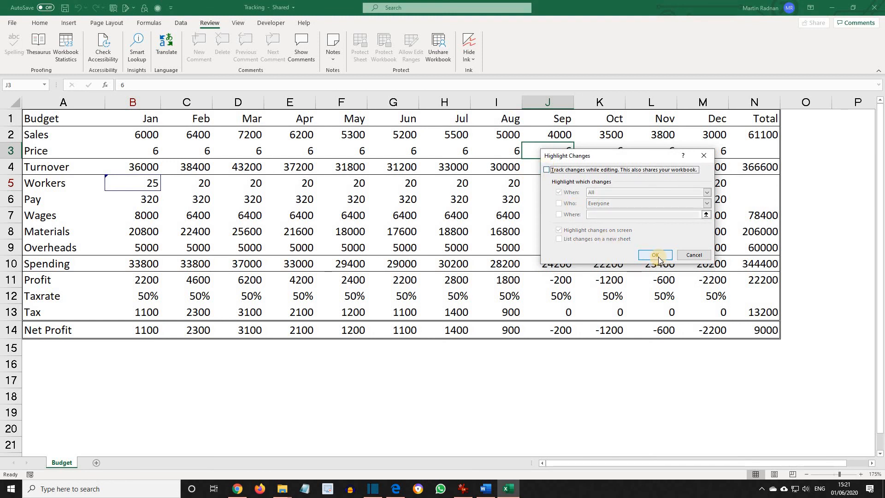
pyautogui.click(658, 260)
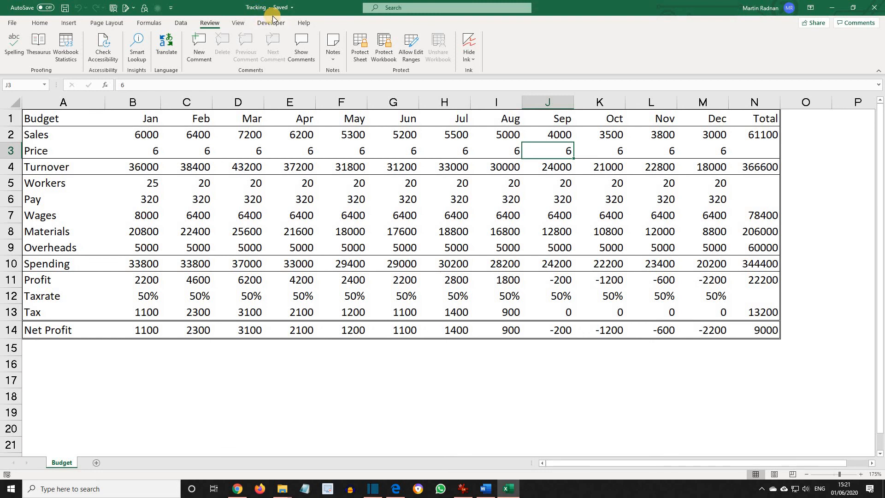
pyautogui.click(870, 9)
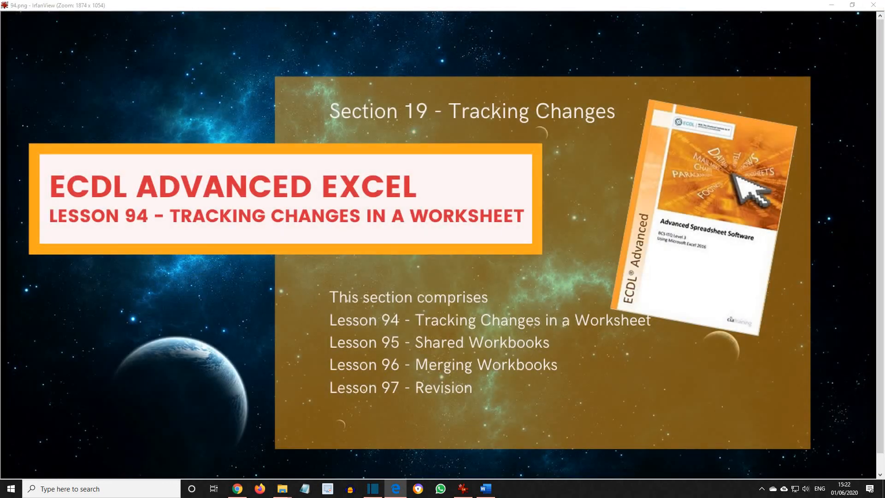